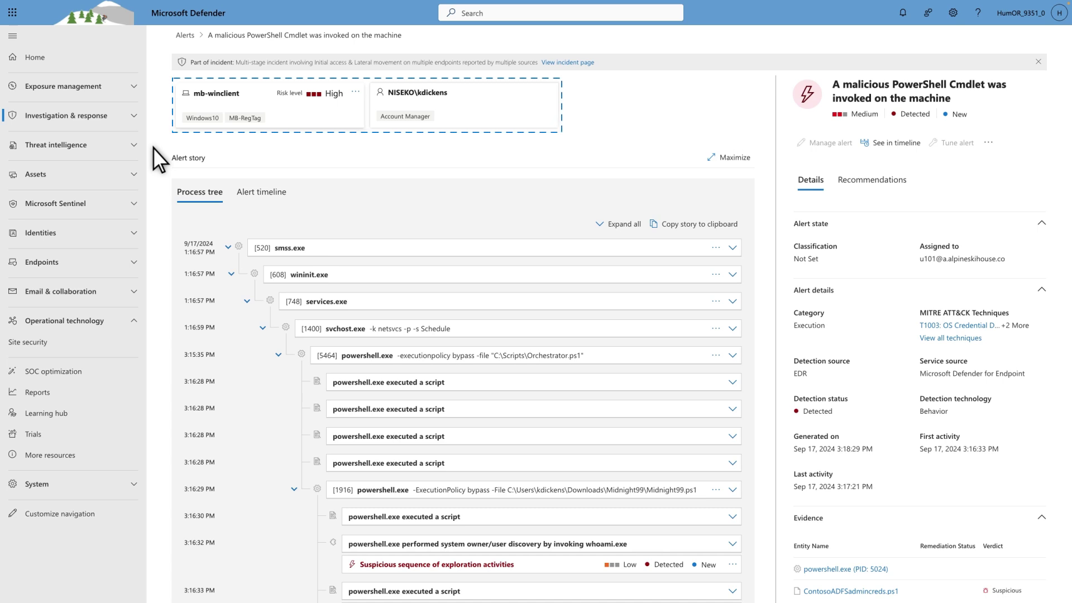
Bring up the actions menu for the mb-winclient device card.
click(356, 92)
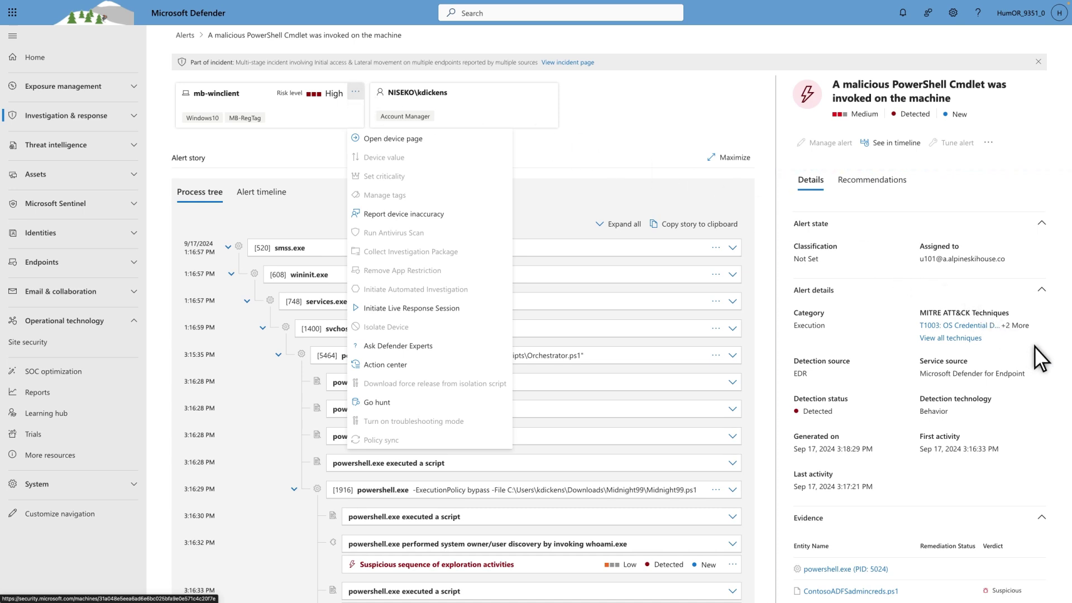
scroll(1034, 347, down, 3)
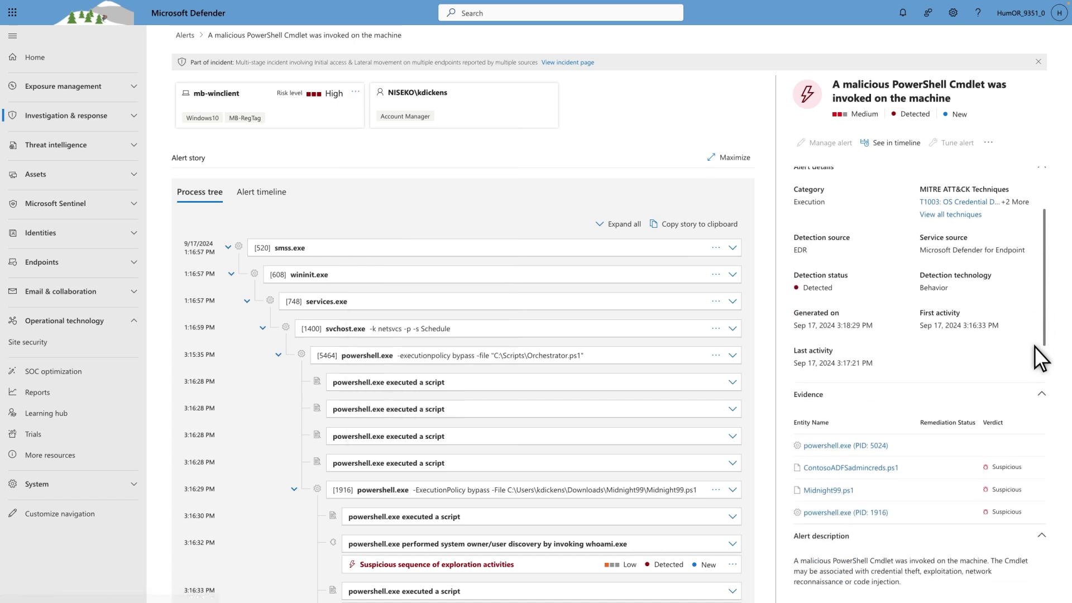
scroll(1035, 347, down, 2)
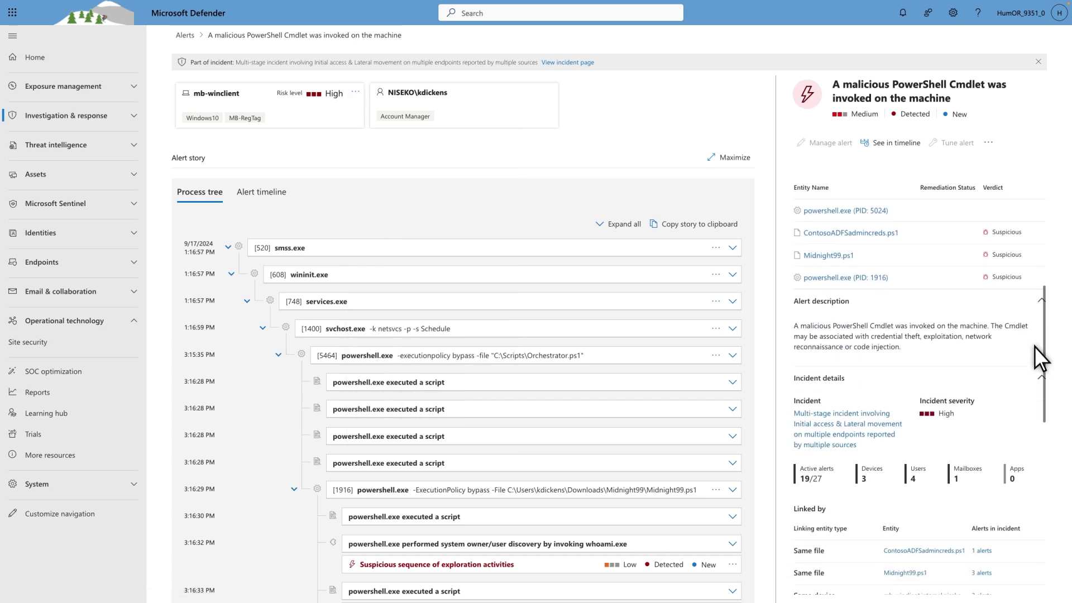
scroll(1034, 347, down, 1)
scroll(1034, 346, down, 2)
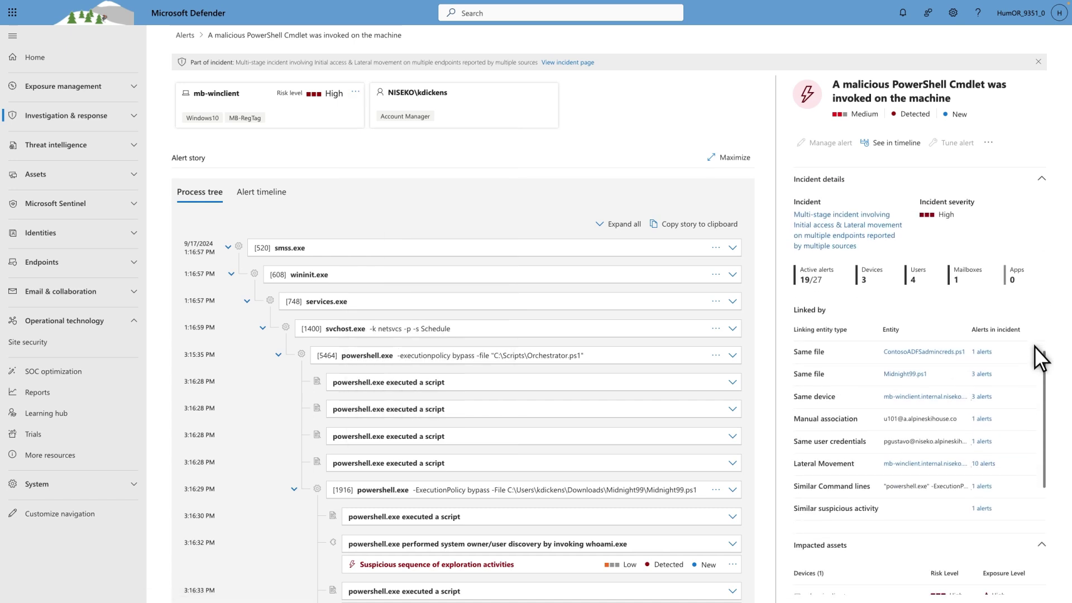
scroll(1035, 346, down, 2)
scroll(1034, 346, down, 2)
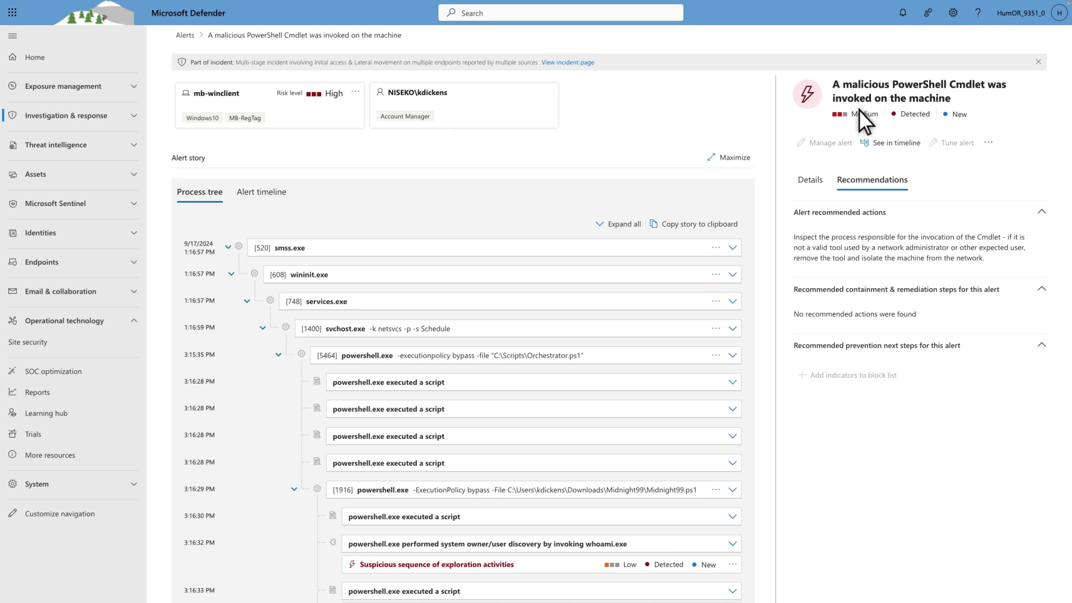
View the mb-winclient device details panel, then go back to the alert details.
click(279, 119)
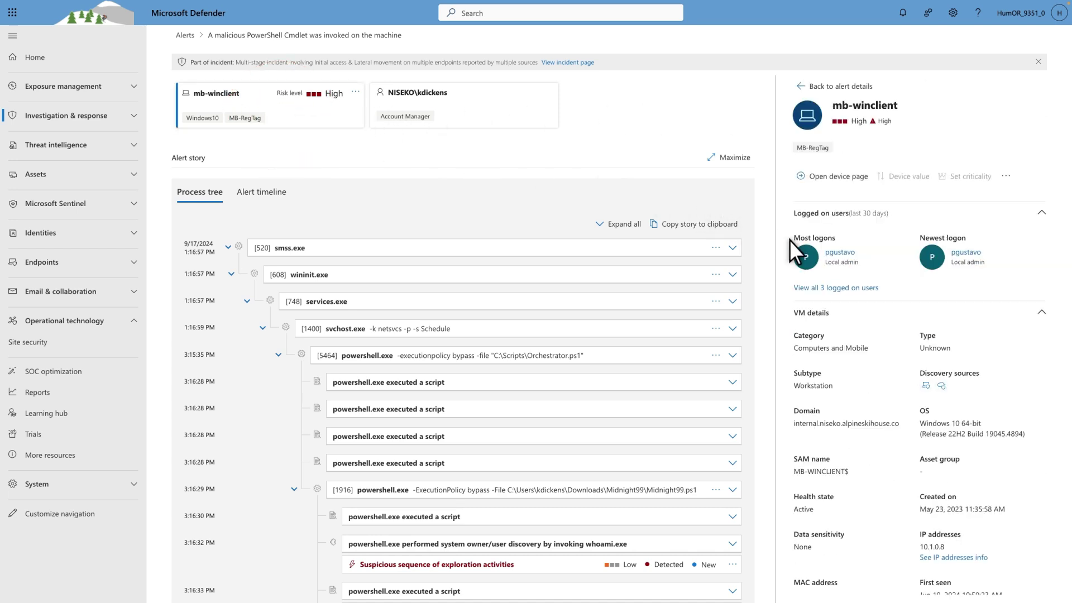
scroll(789, 240, down, 5)
scroll(797, 244, down, 5)
scroll(796, 244, down, 5)
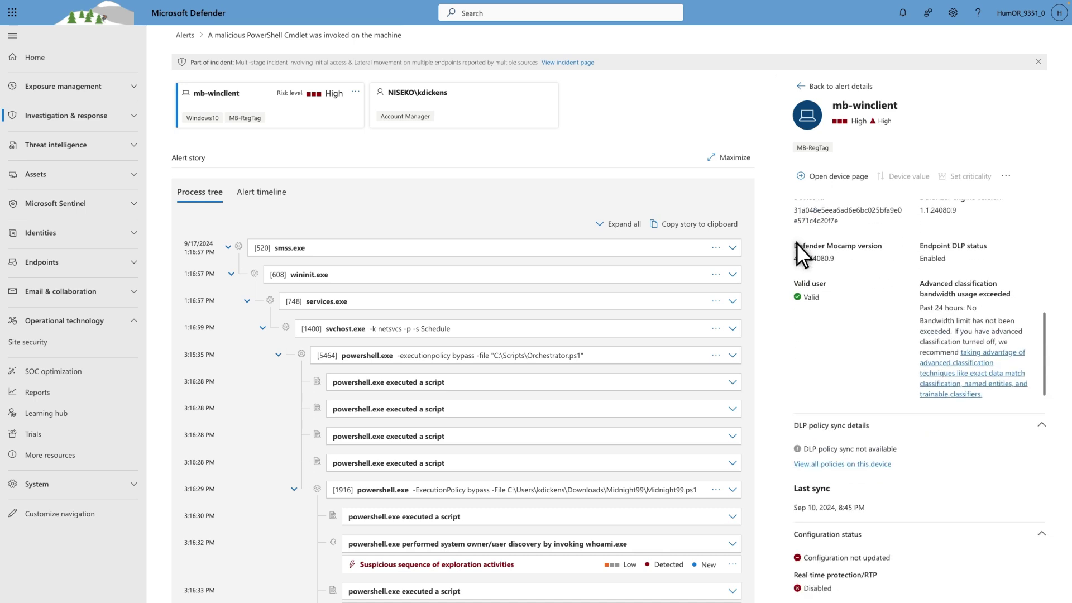
scroll(796, 243, down, 1)
scroll(797, 244, down, 1)
scroll(796, 244, down, 3)
scroll(796, 244, down, 1)
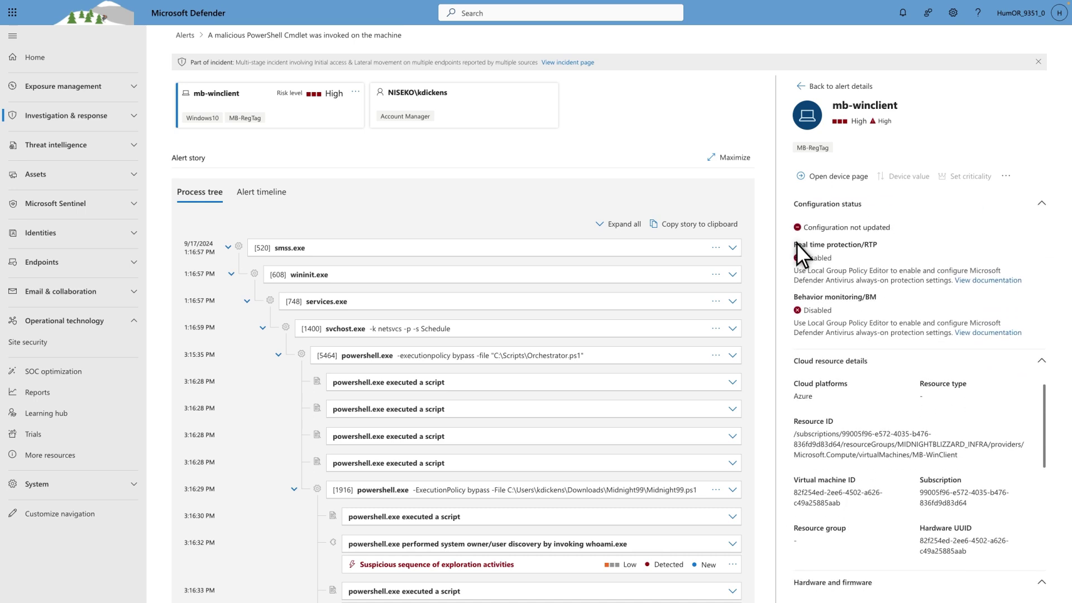
scroll(796, 243, down, 3)
scroll(797, 244, down, 2)
scroll(796, 244, down, 1)
scroll(796, 244, down, 3)
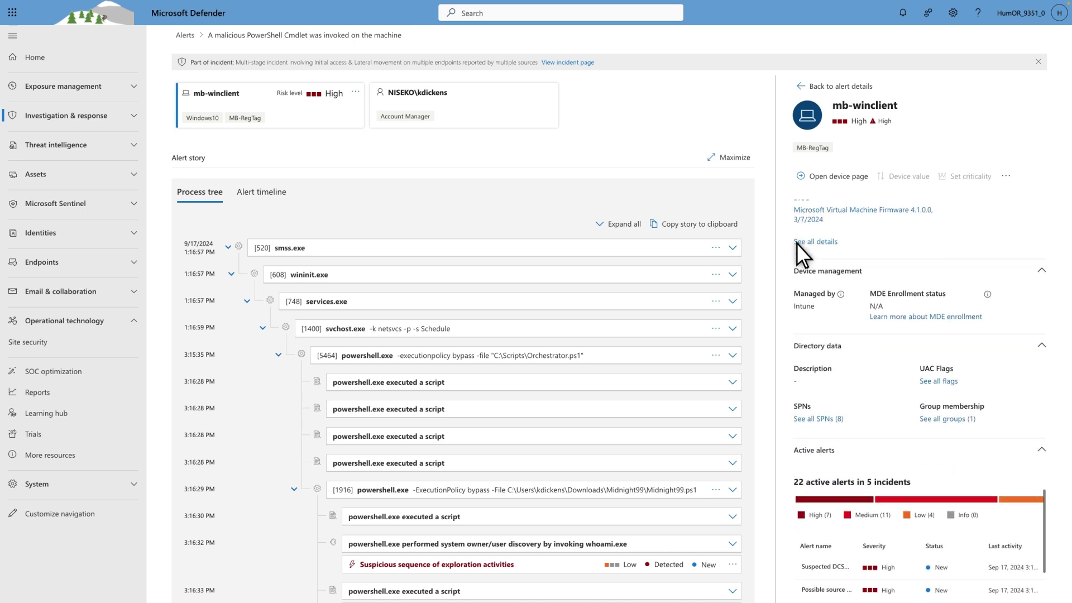
scroll(797, 244, down, 1)
scroll(797, 243, down, 1)
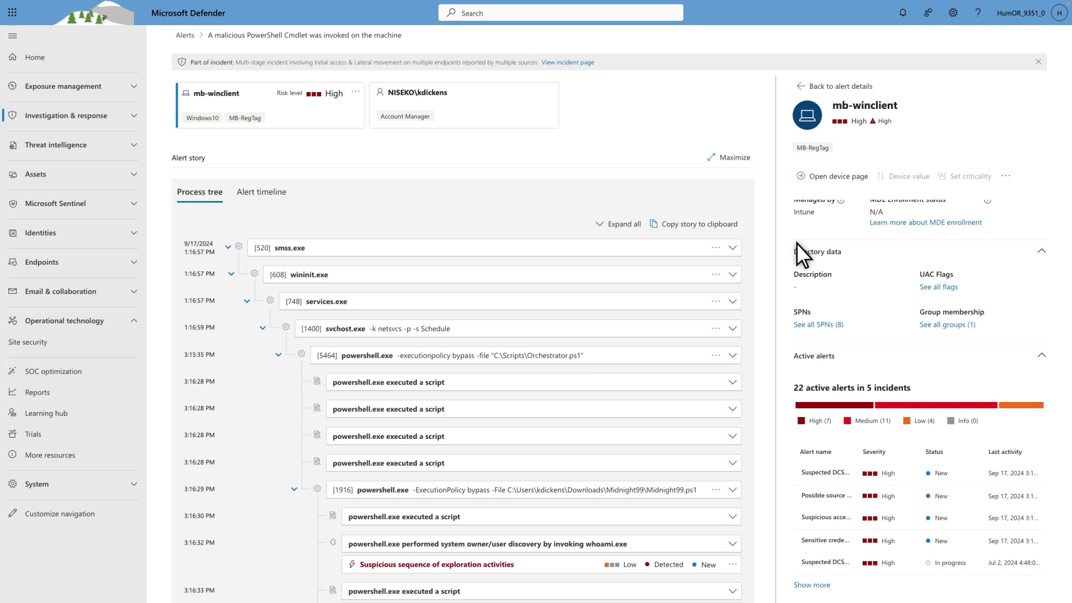
click(808, 85)
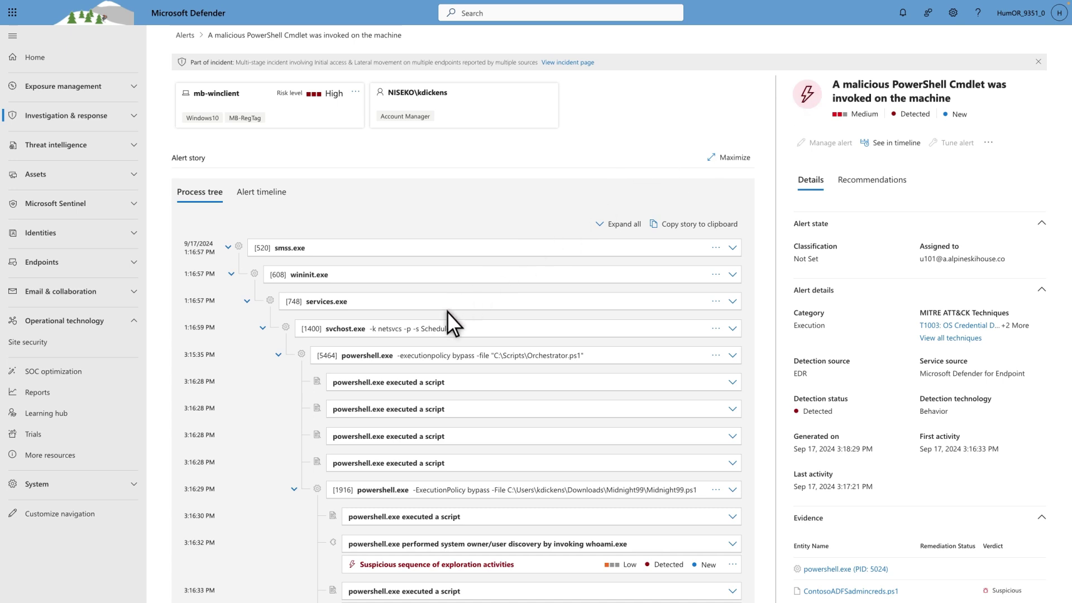
Select the [5464] powershell.exe row in the process tree to show its details.
click(395, 359)
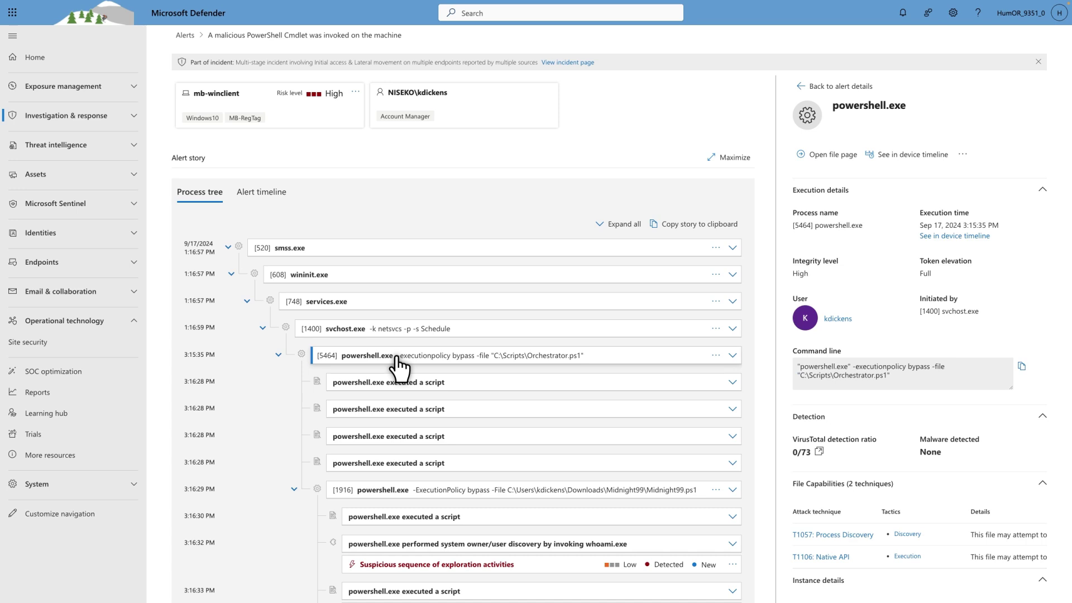
Expand the powershell.exe 5464 entry and bring up the file's actions beside 'See in device timeline'.
click(733, 356)
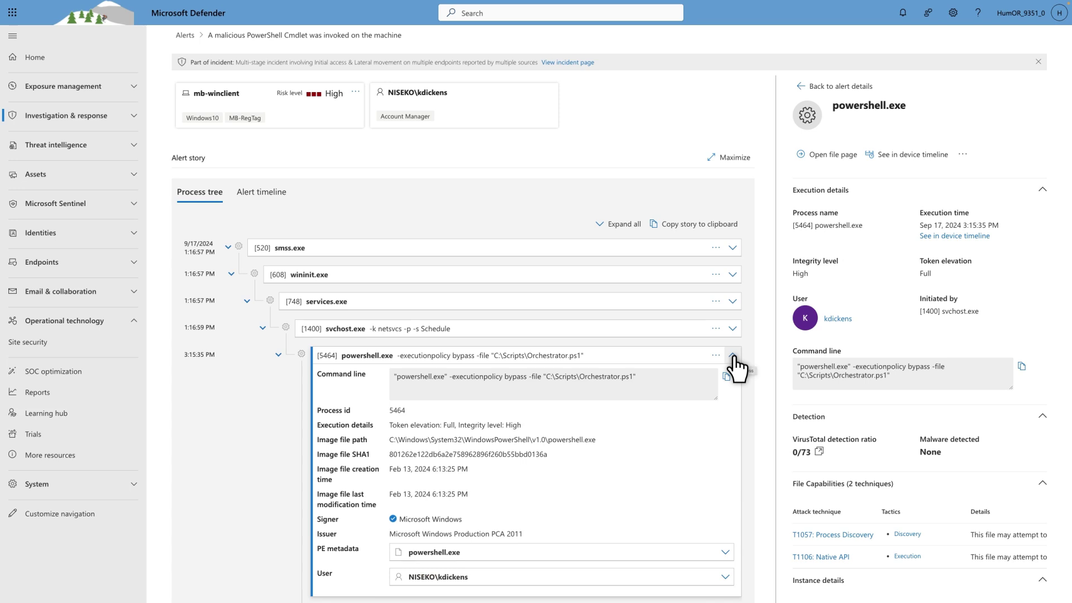
click(716, 355)
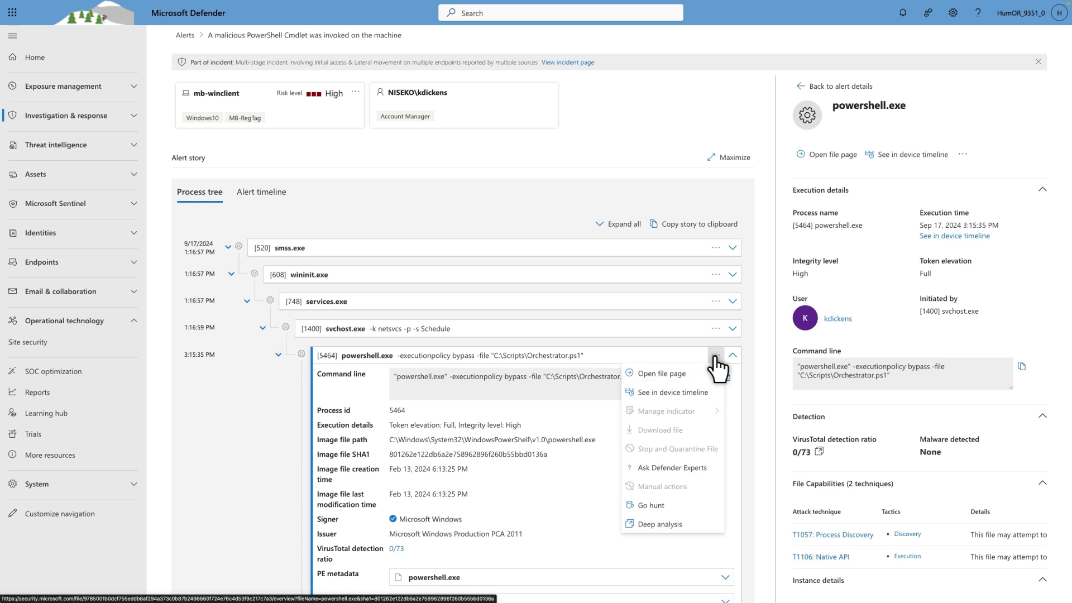
click(716, 356)
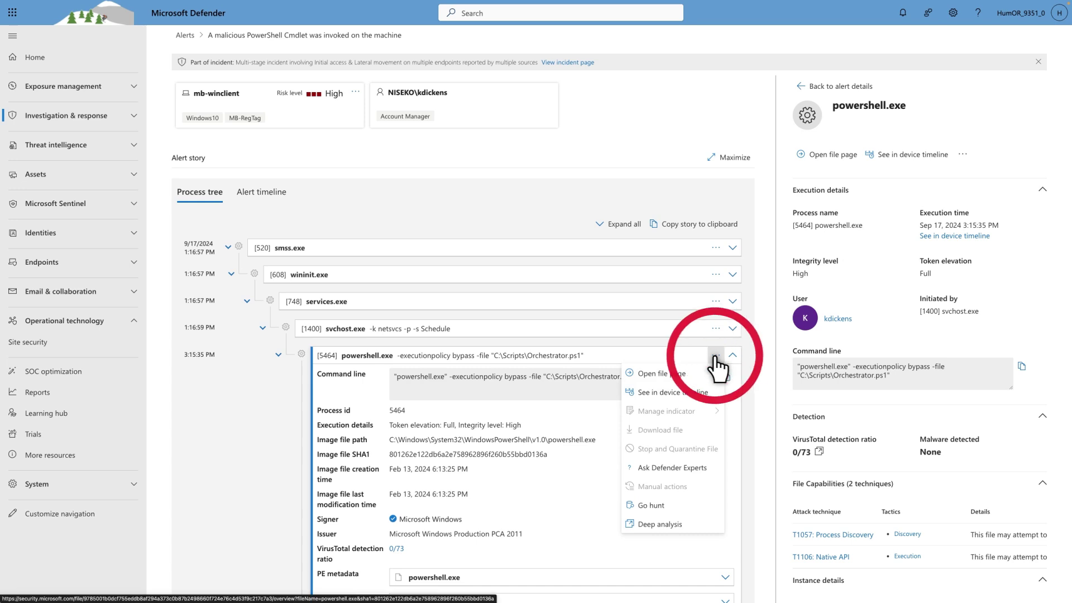
click(963, 154)
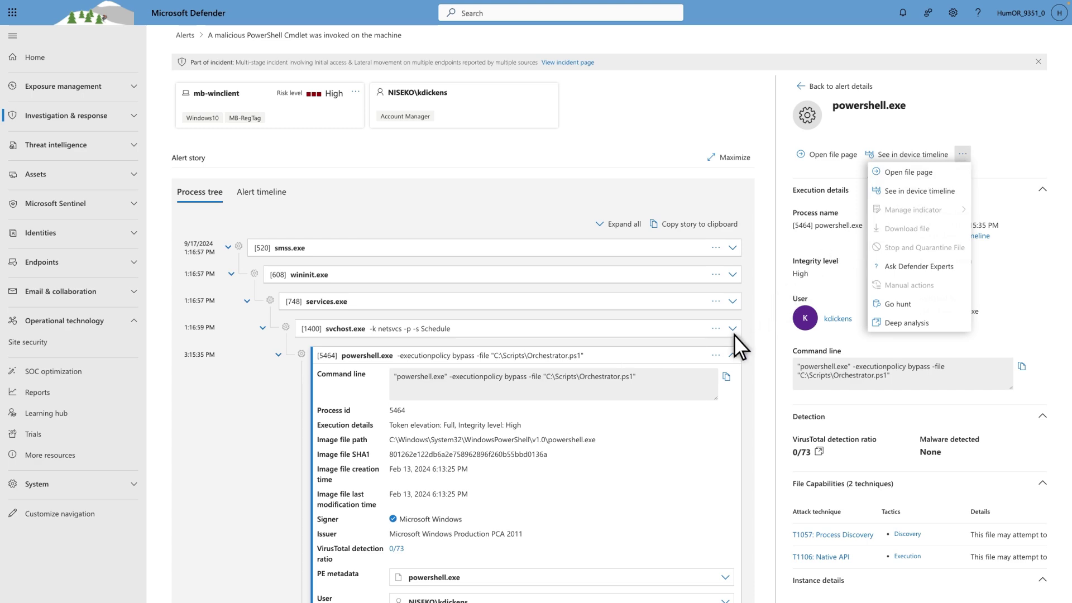
scroll(712, 354, down, 10)
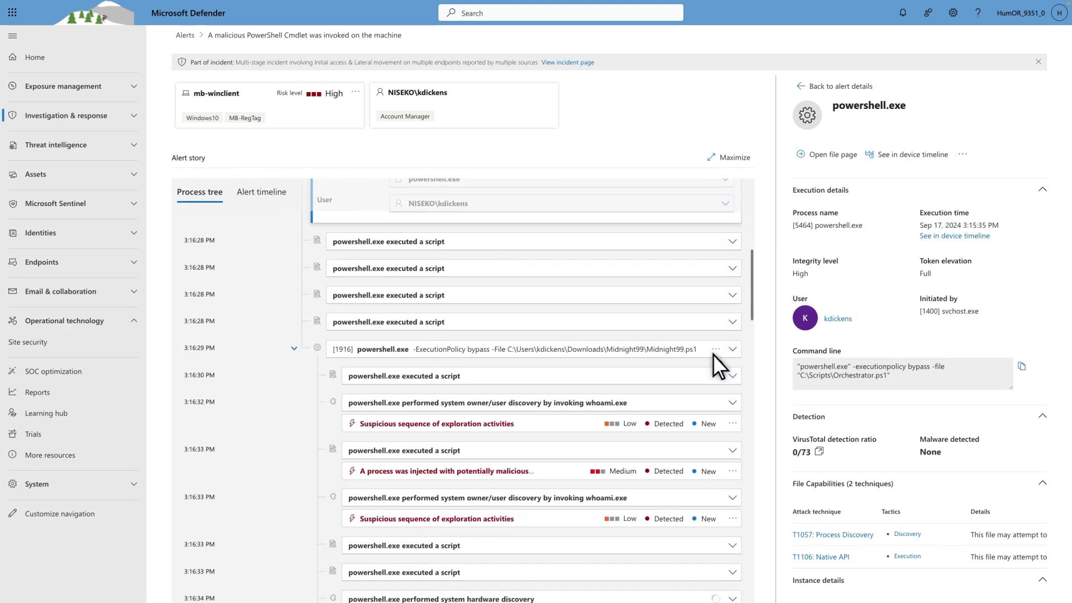
scroll(713, 353, down, 3)
scroll(712, 355, down, 3)
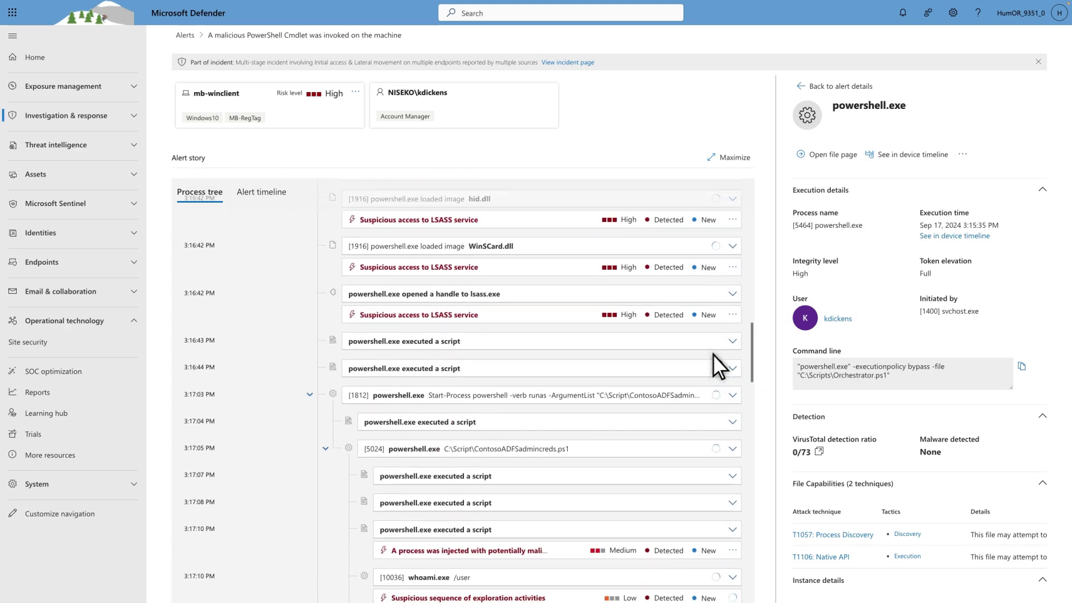
scroll(713, 354, down, 5)
scroll(712, 354, down, 1)
scroll(713, 354, down, 2)
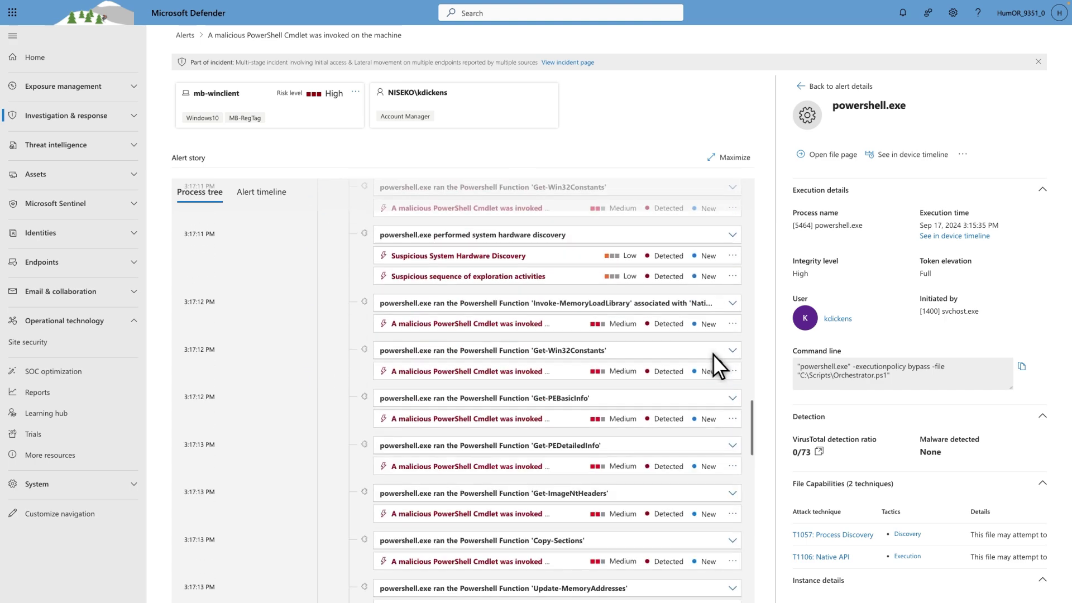
scroll(712, 354, down, 1)
scroll(713, 354, down, 3)
scroll(713, 354, down, 1)
scroll(713, 354, down, 4)
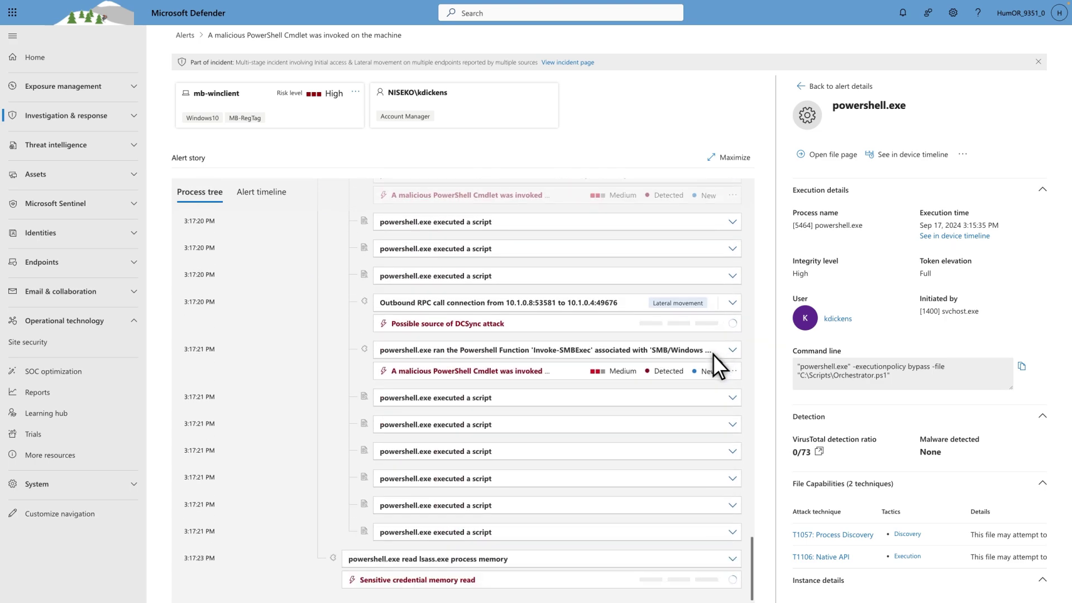
scroll(712, 354, down, 1)
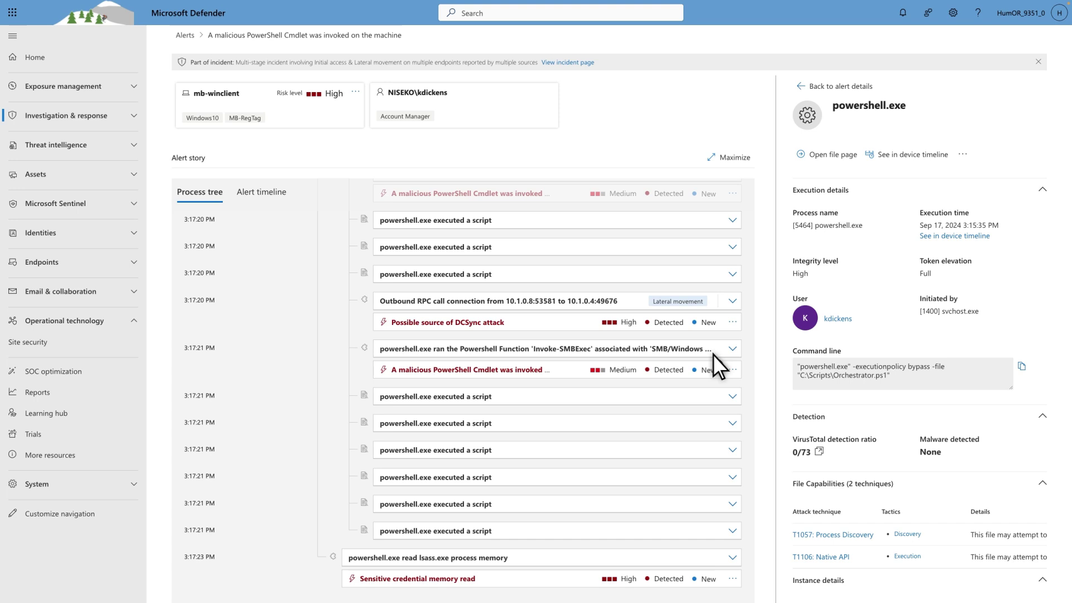
scroll(713, 354, down, 1)
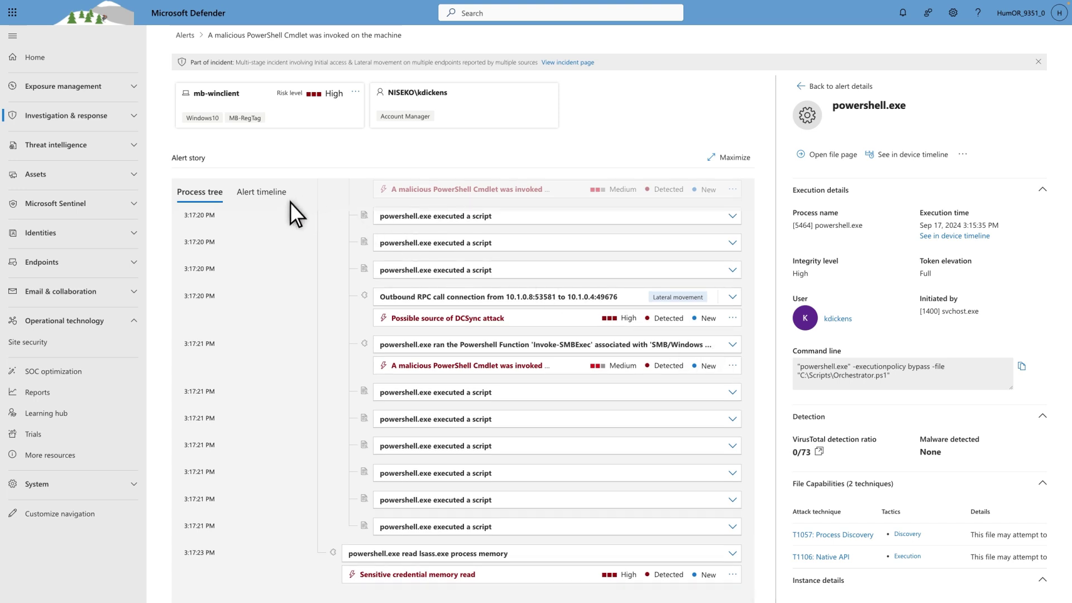
Switch the story to the Alert timeline, then return to the alert's details.
click(256, 197)
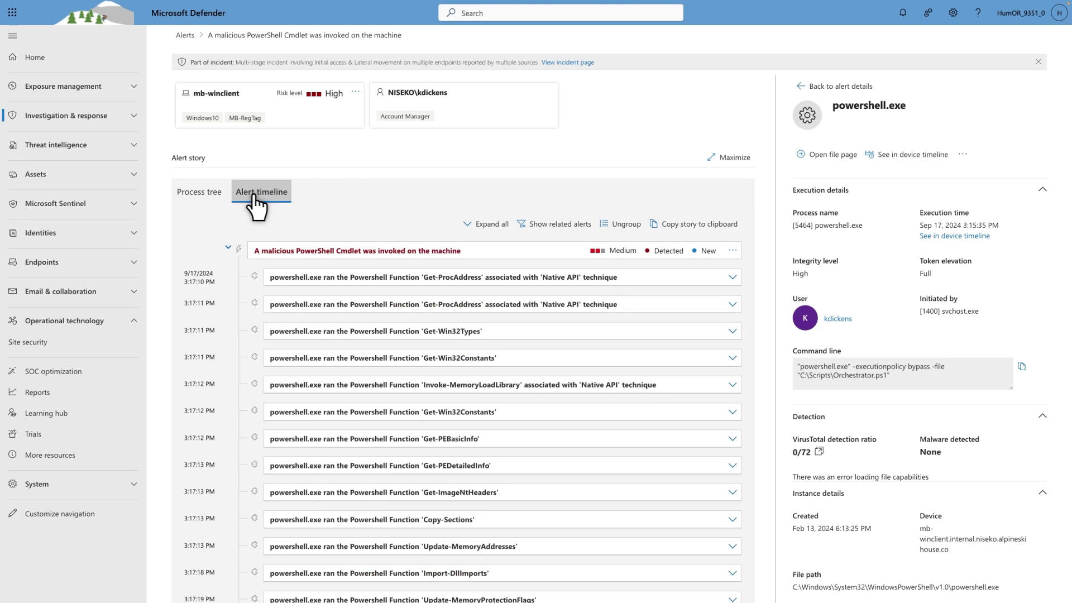
click(806, 87)
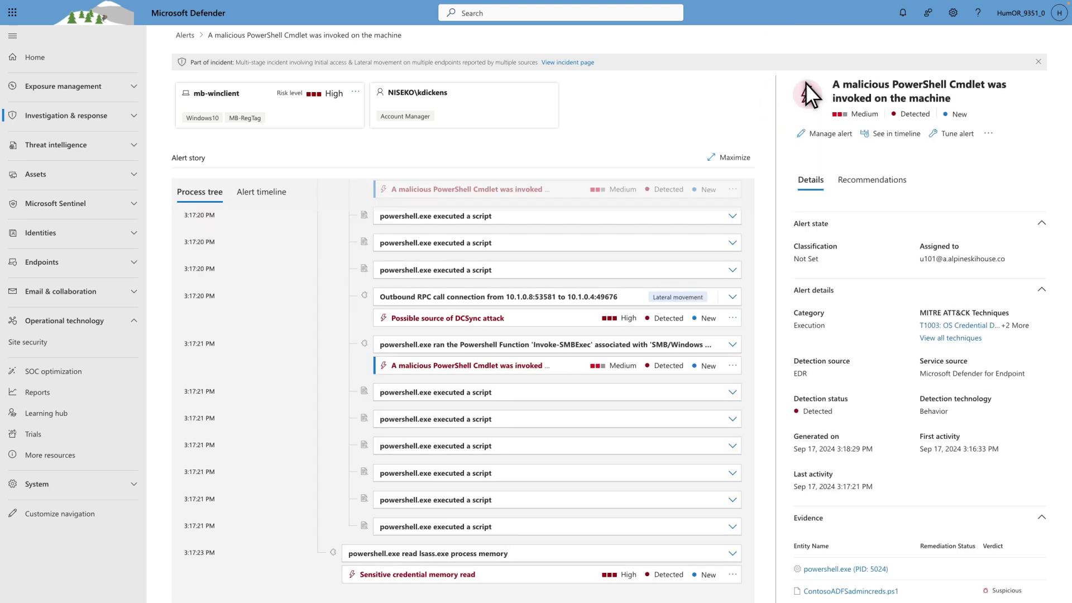
In Manage alert, set Status to Resolved and Classification to True positive – Malware.
click(825, 137)
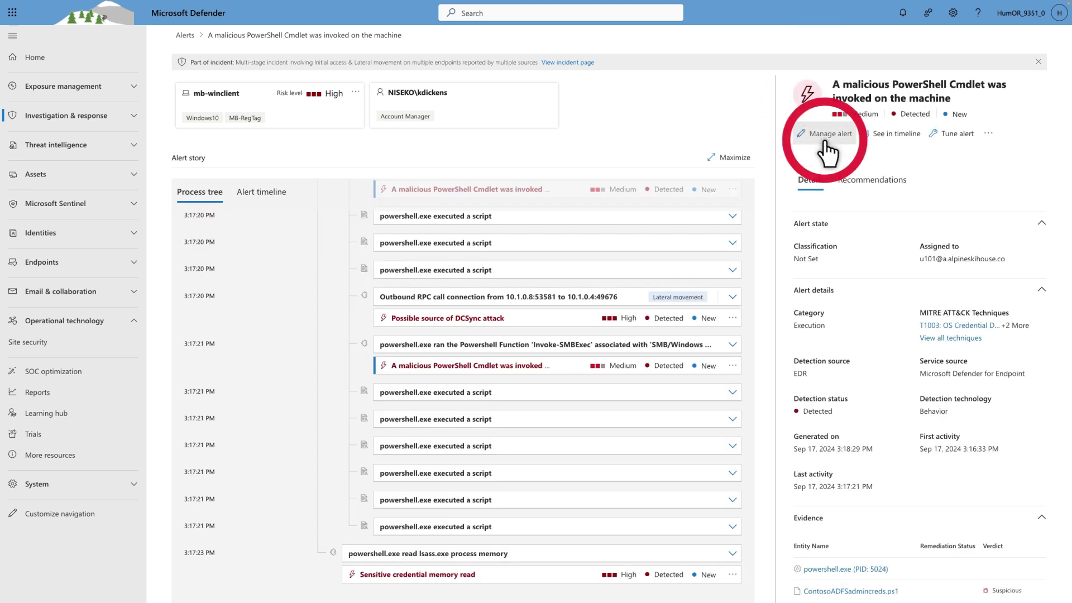
click(848, 120)
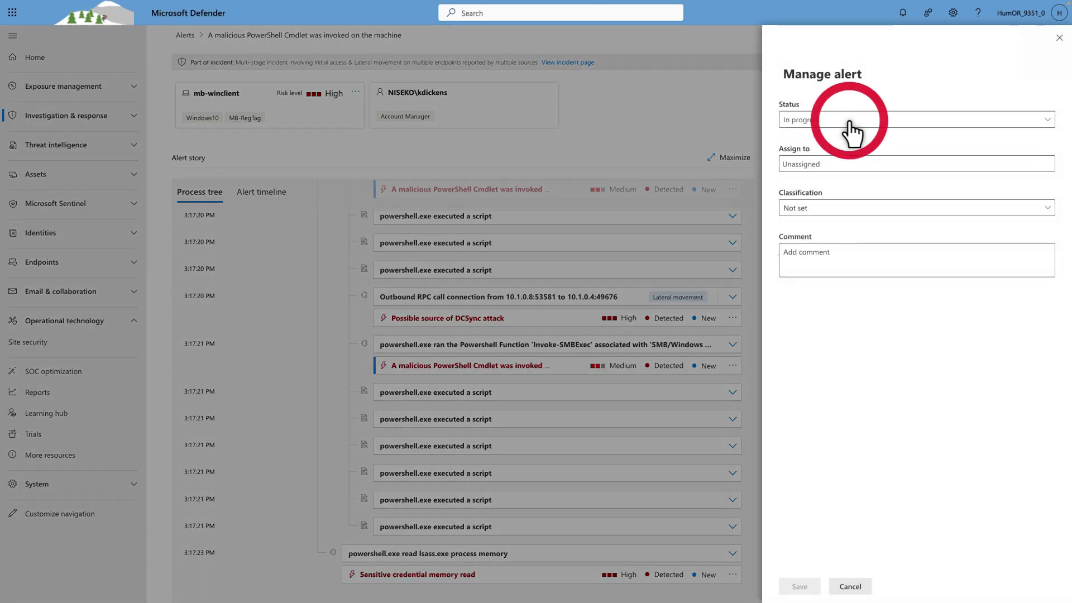
click(836, 157)
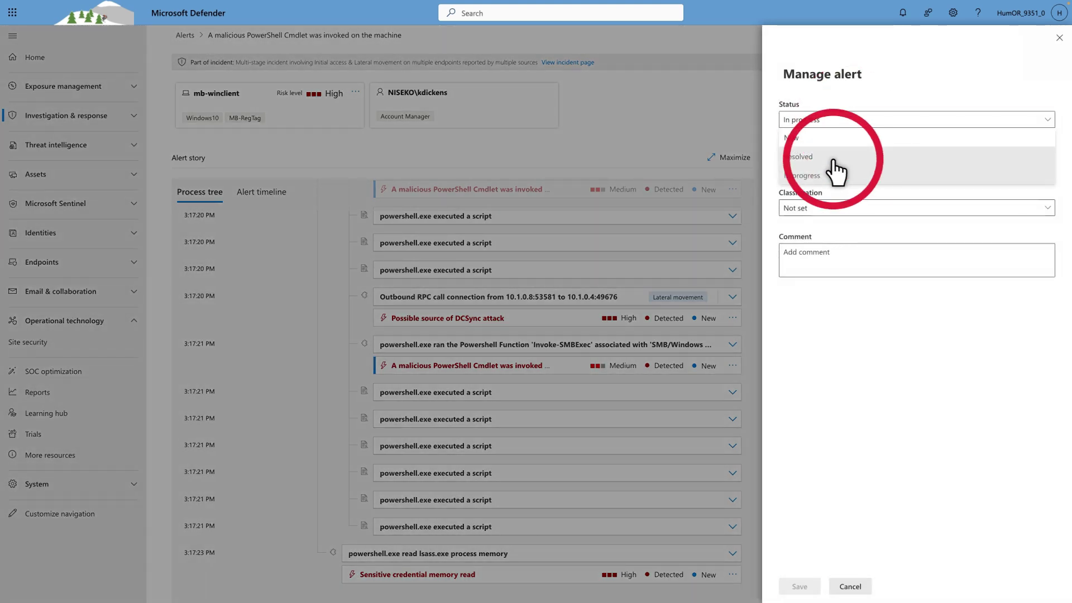
click(814, 212)
click(812, 285)
click(815, 284)
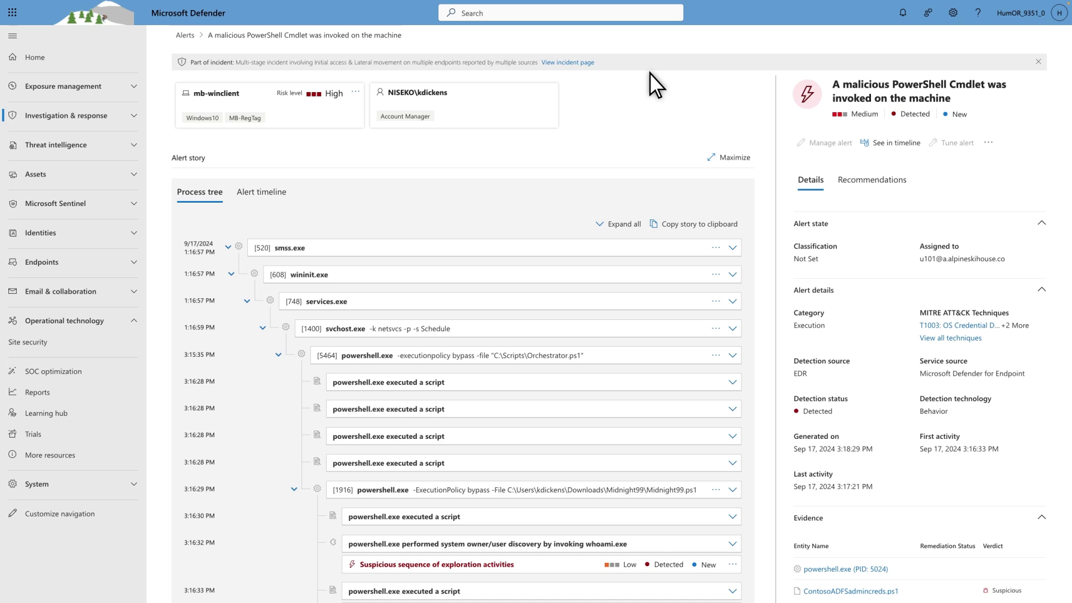
Follow the 'View incident page' link to the parent incident.
click(571, 62)
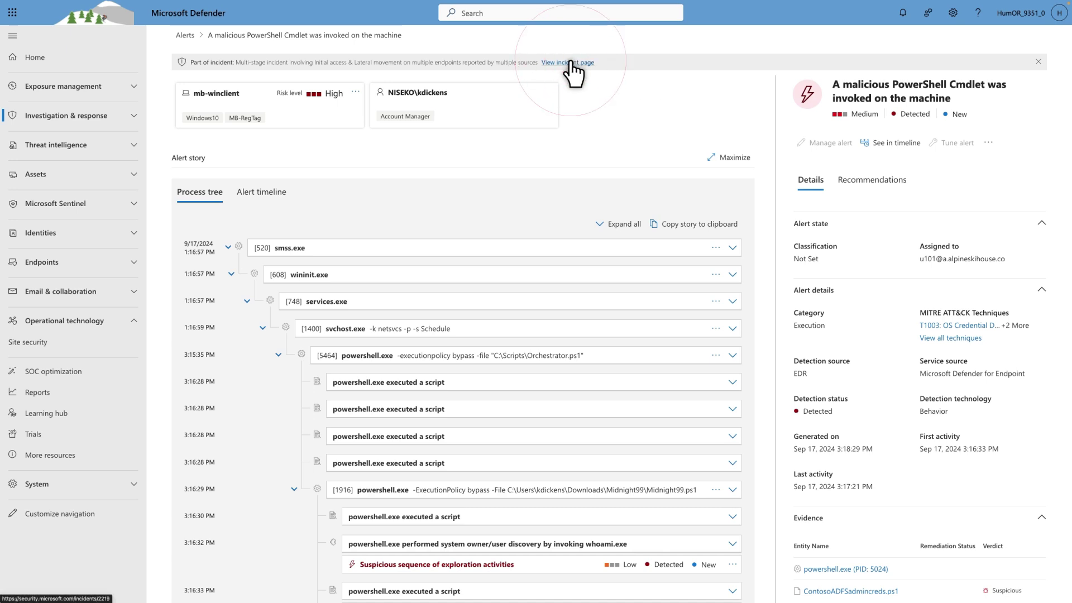